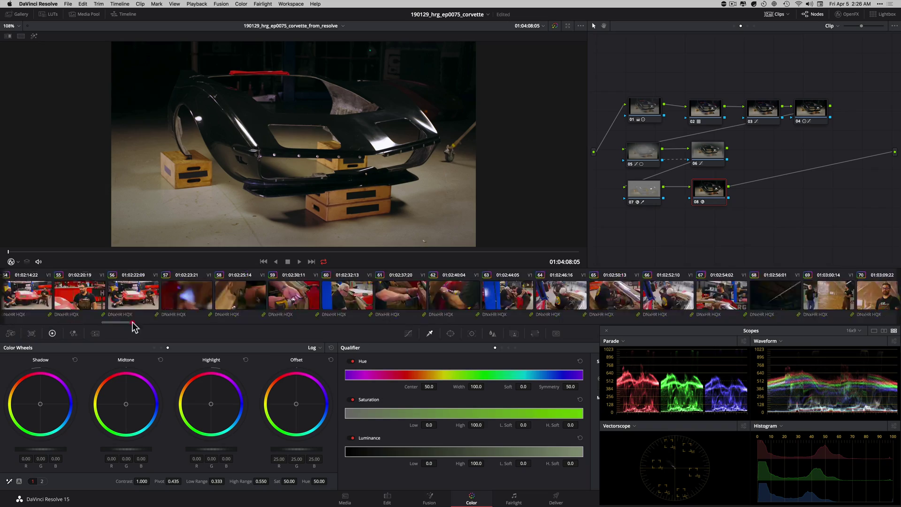
pyautogui.moveTo(131, 323); pyautogui.dragTo(581, 324)
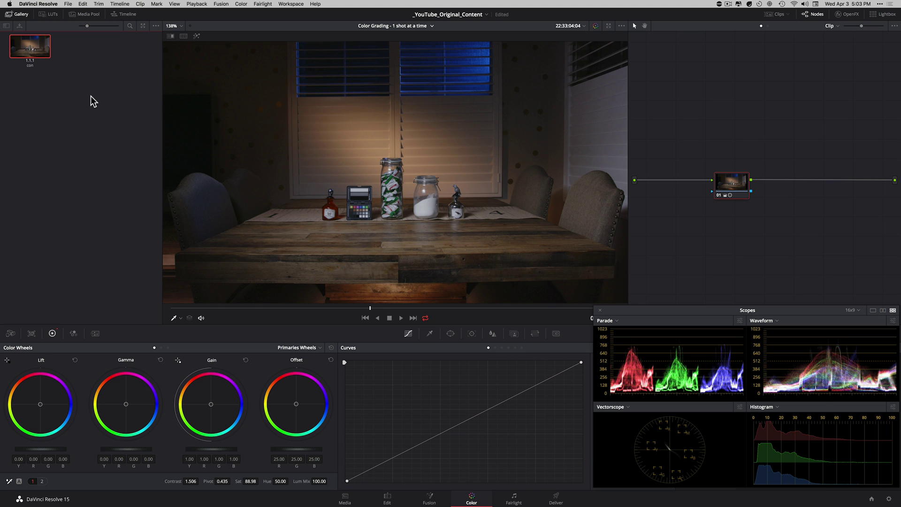
# - Reset the dining-room shot's grade to start a fresh look
pyautogui.hotkey('ctrl', 'Home')
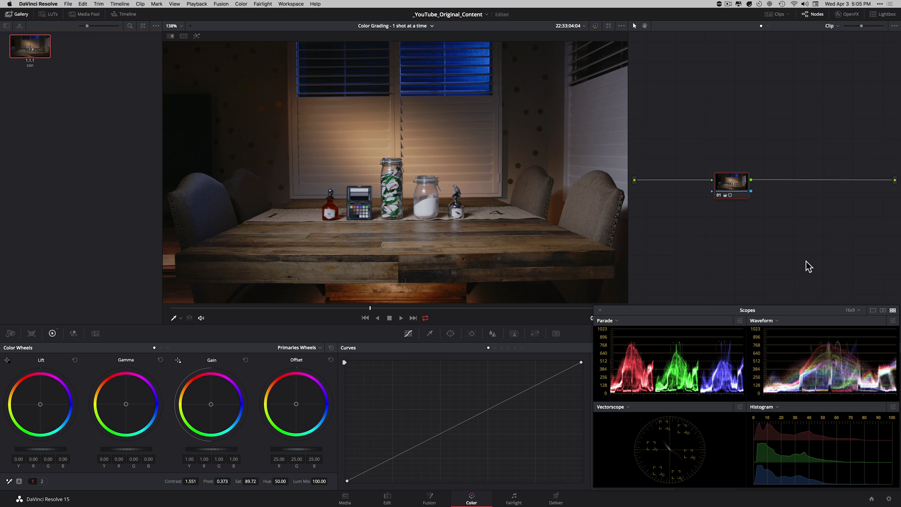
# - Grab a gallery still of the brighter, higher-contrast dining-room grade
pyautogui.hotkey('ctrl', 'alt', 'g')
pyautogui.write('br')
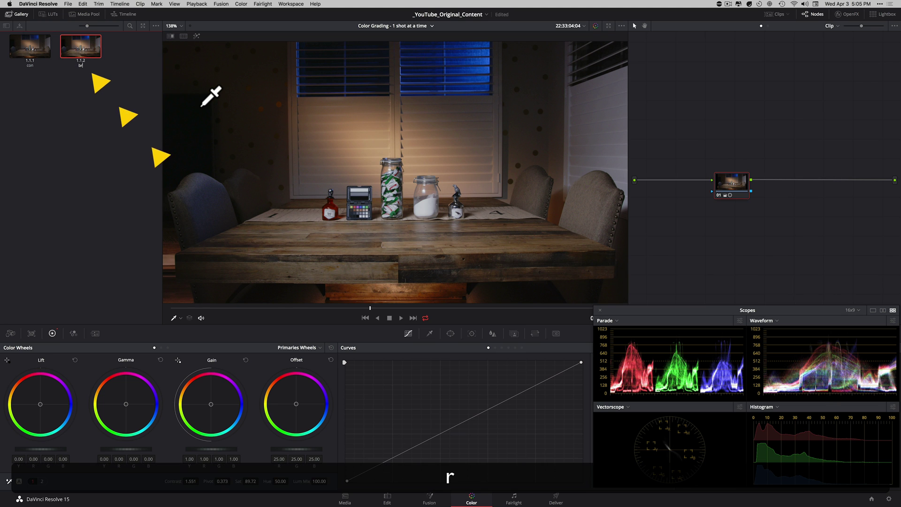
pyautogui.write('ight')
# - Label the new gallery still 'bright'
pyautogui.press('Return')
pyautogui.hotkey('ctrl', 'Home')
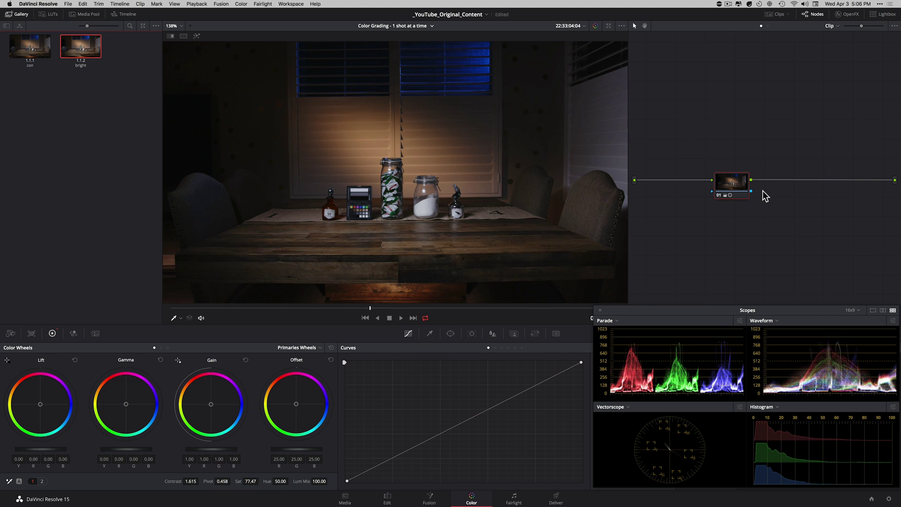
# - Compare the selected stills against the current grade in split screen on the enlarged viewer
pyautogui.click(183, 37)
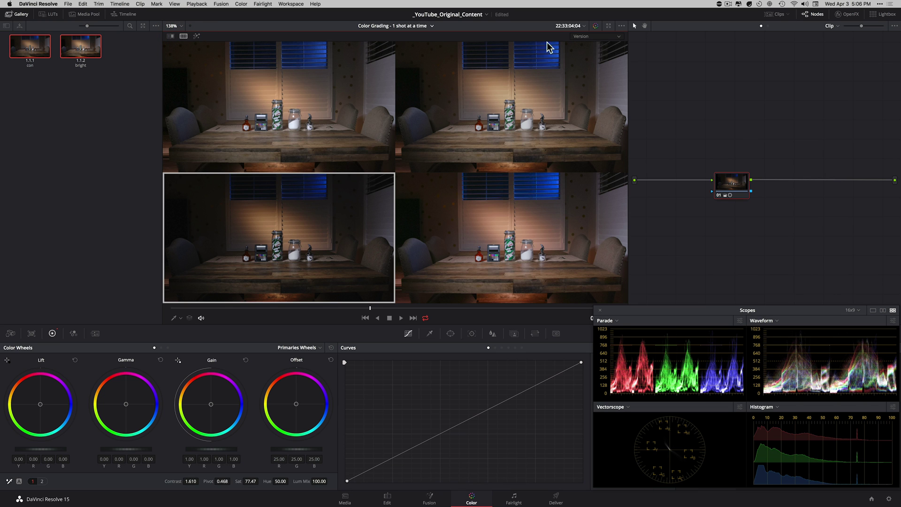
pyautogui.click(592, 36)
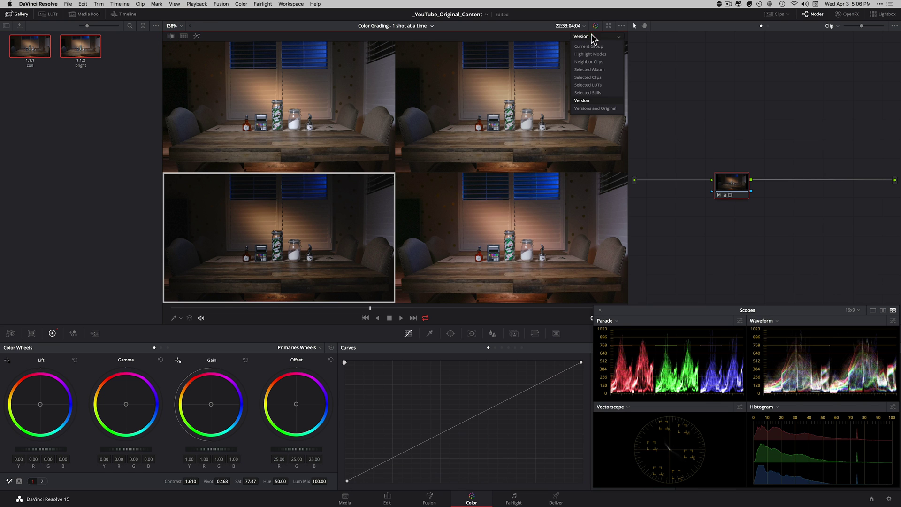
pyautogui.click(597, 92)
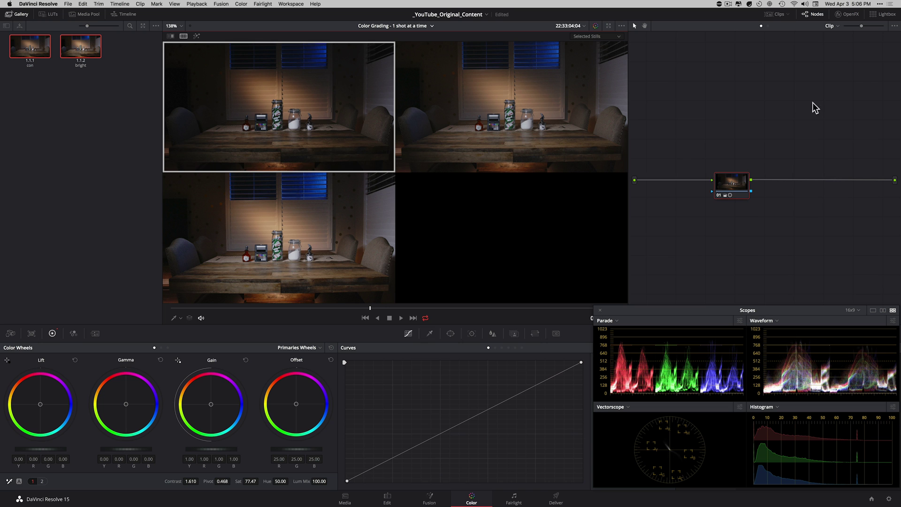
pyautogui.hotkey('alt', 'f')
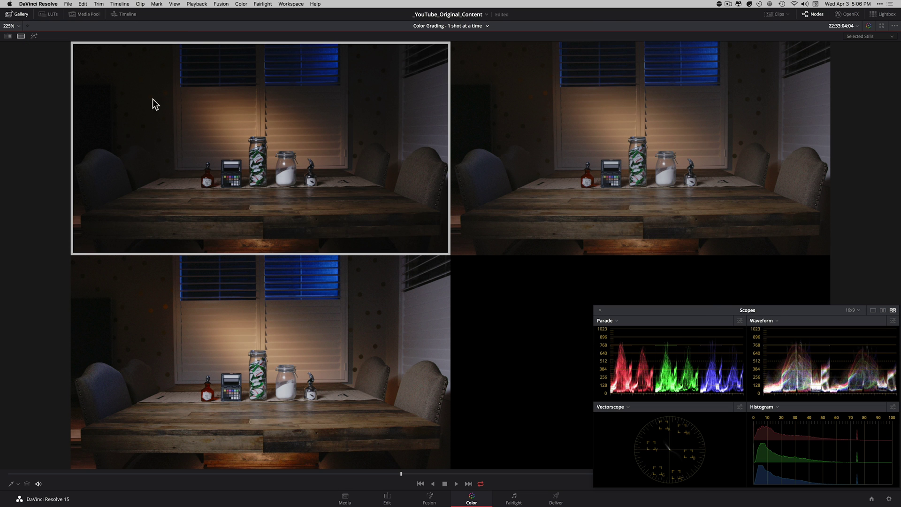
pyautogui.rightClick(281, 137)
pyautogui.click(415, 318)
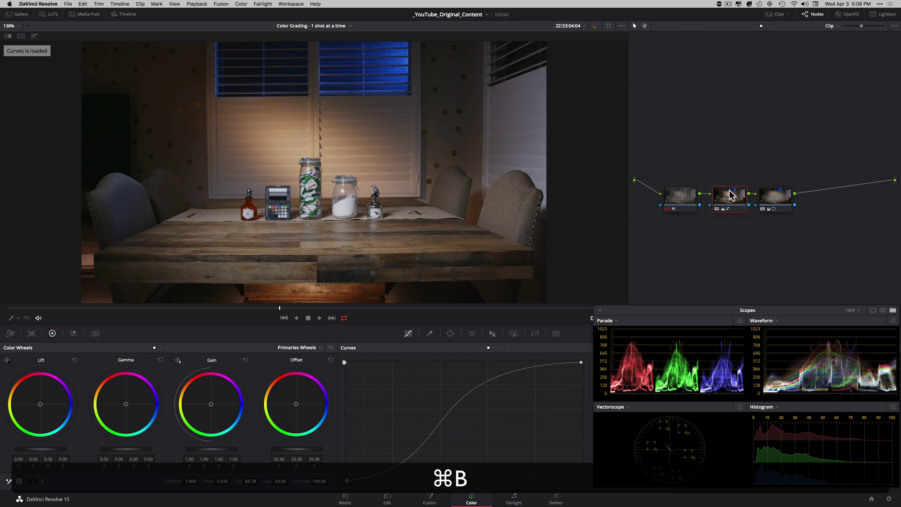
# - Rebuild the grade as three serial nodes, with the Noise Reduction node first
pyautogui.click(690, 201)
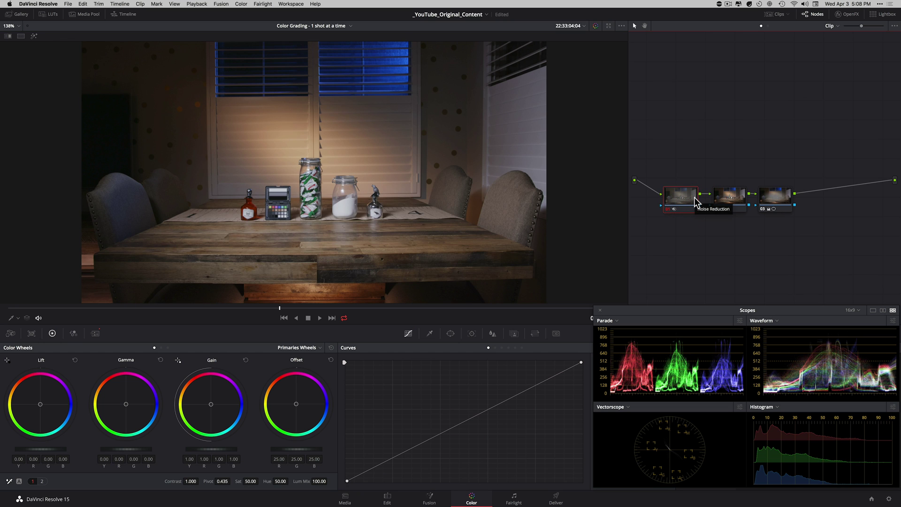
pyautogui.press('super+n')
pyautogui.hotkey('shift', 's')
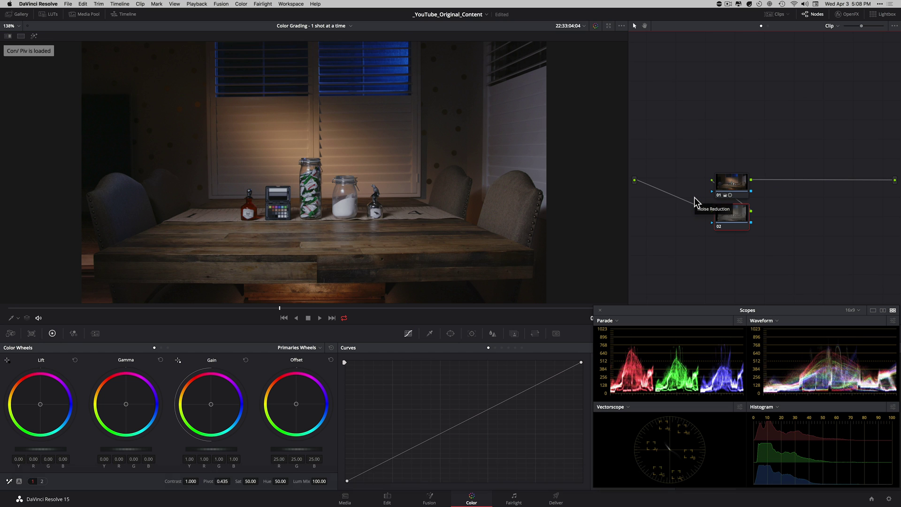
pyautogui.press('super+b')
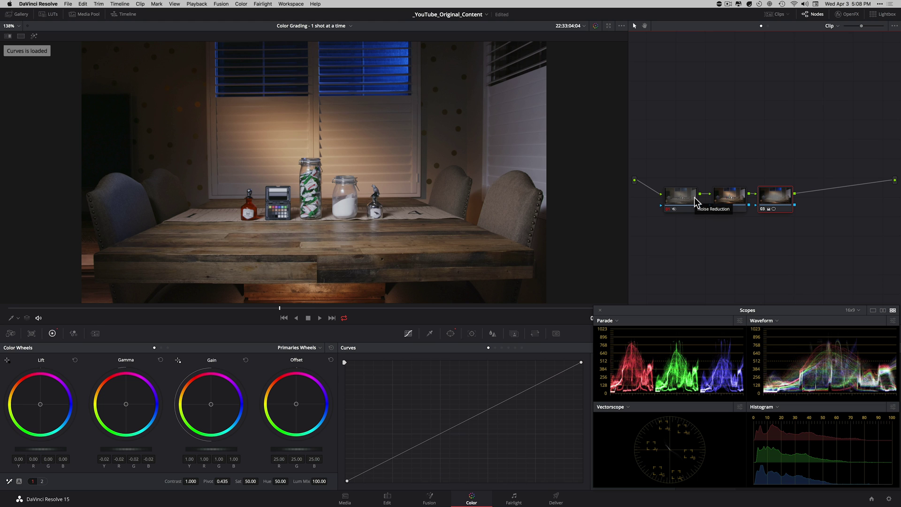
pyautogui.press('super+n')
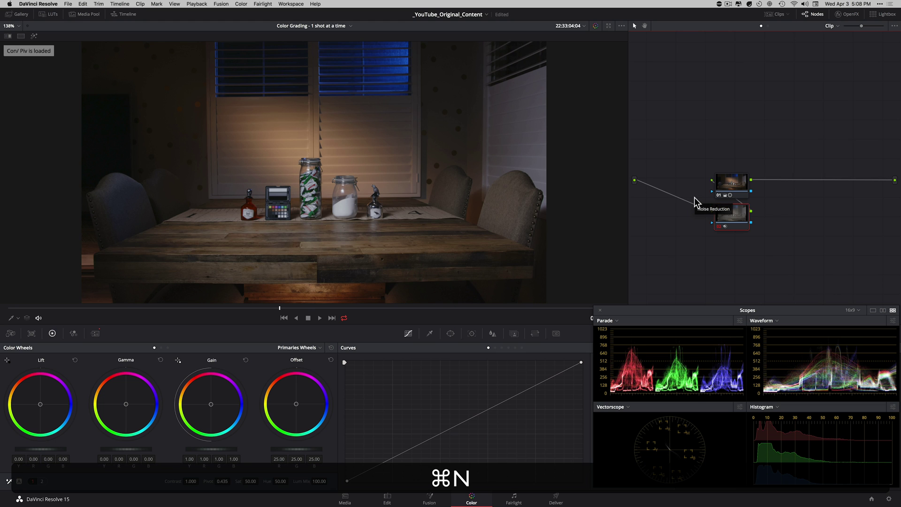
pyautogui.hotkey('alt', 's')
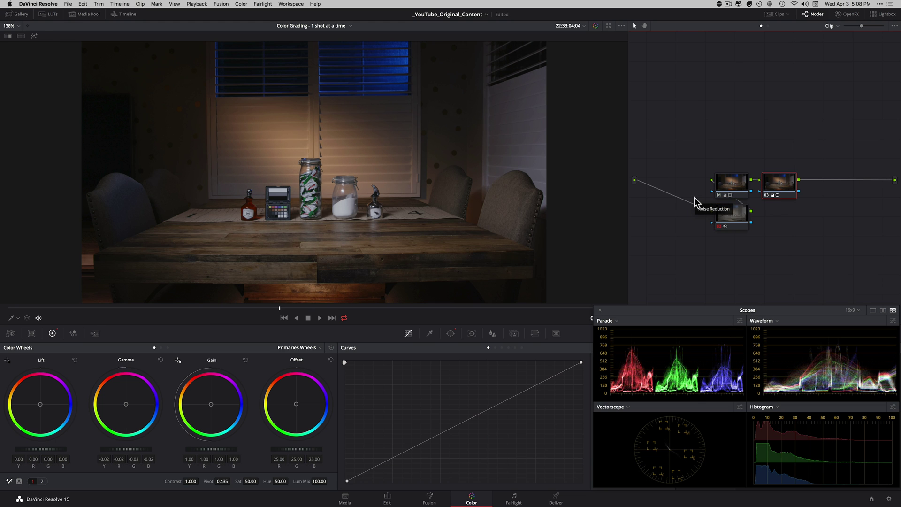
pyautogui.moveTo(728, 213); pyautogui.dragTo(678, 184)
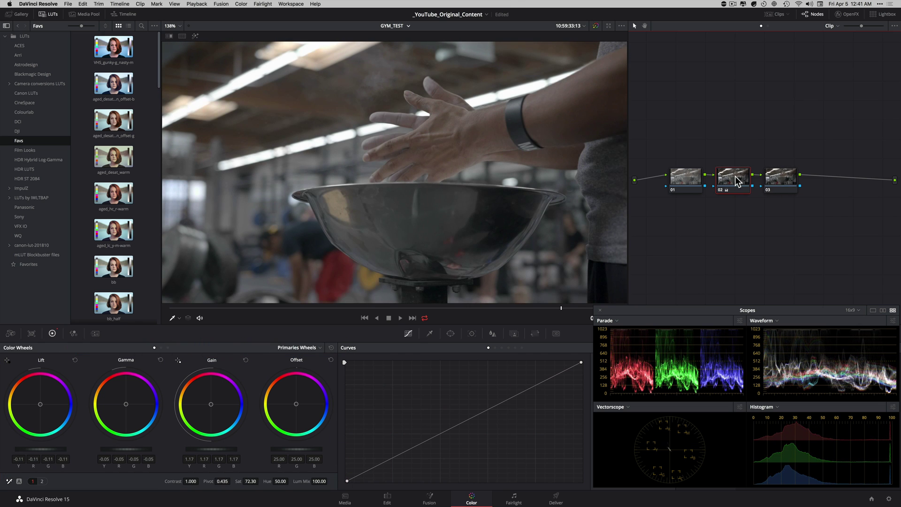
pyautogui.scroll(-10, 113, 176)
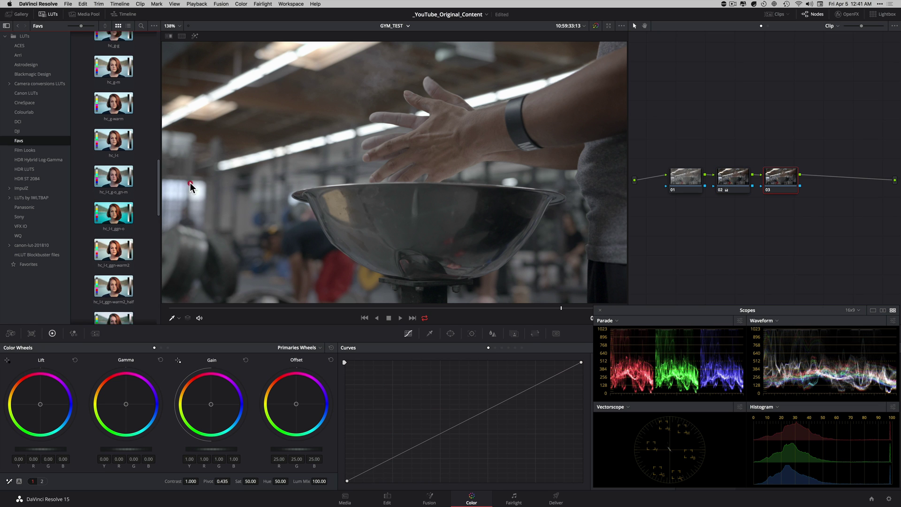
# - Apply the hc_l-t_ggn-o LUT to node 03, compare with and without the grade, then play backwards
pyautogui.doubleClick(111, 214)
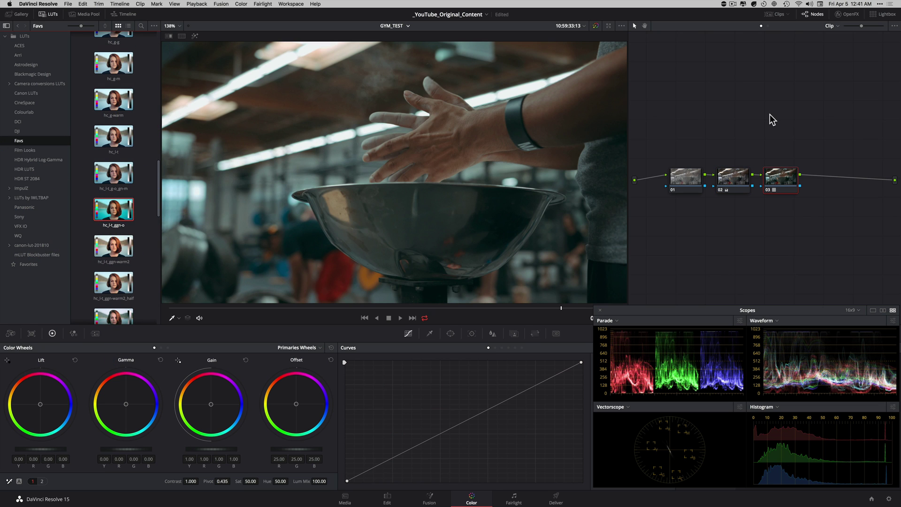
pyautogui.hotkey('ctrl', 'd')
pyautogui.hotkey('ctrl', 'd')
pyautogui.press('j')
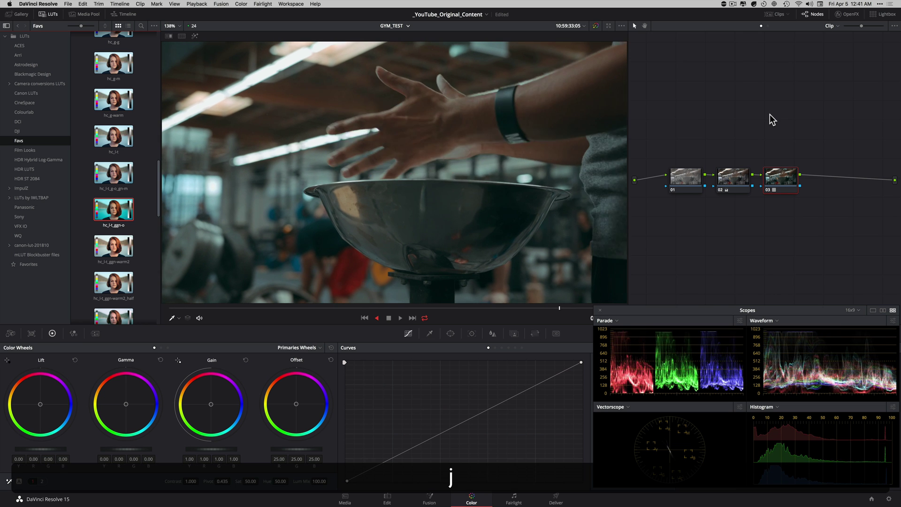